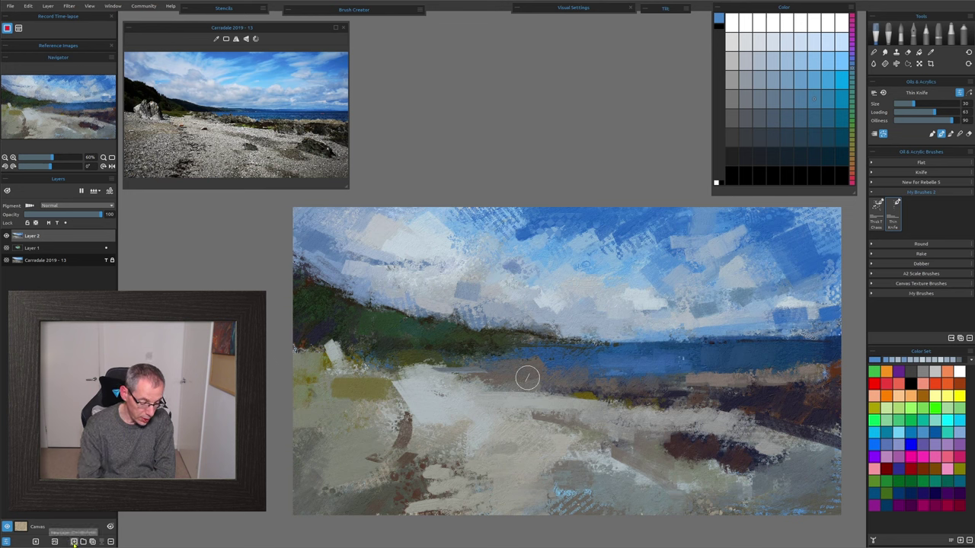
# - Add a new layer above the painting, hide Layer 2 and show the Carradale 2019 - 13 photo layer
pyautogui.click(74, 542)
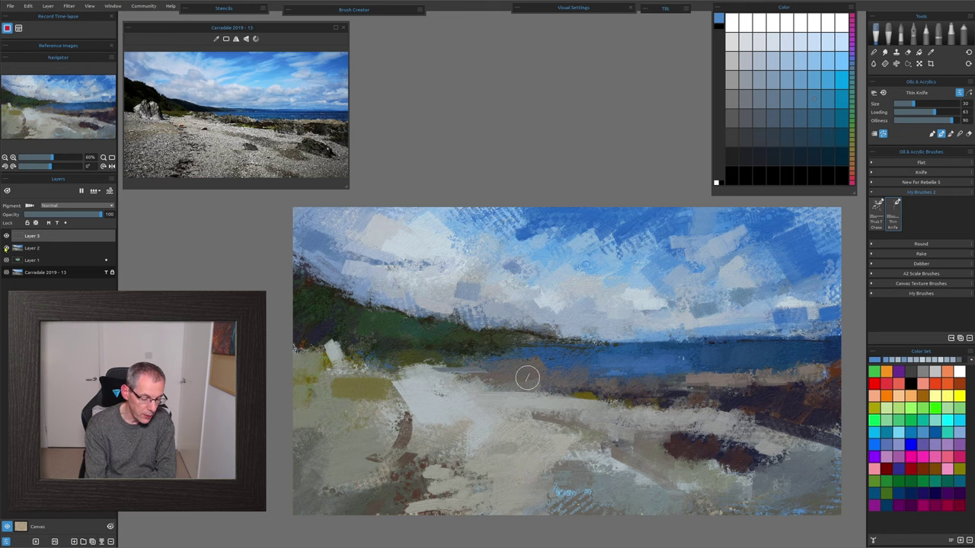
pyautogui.click(6, 249)
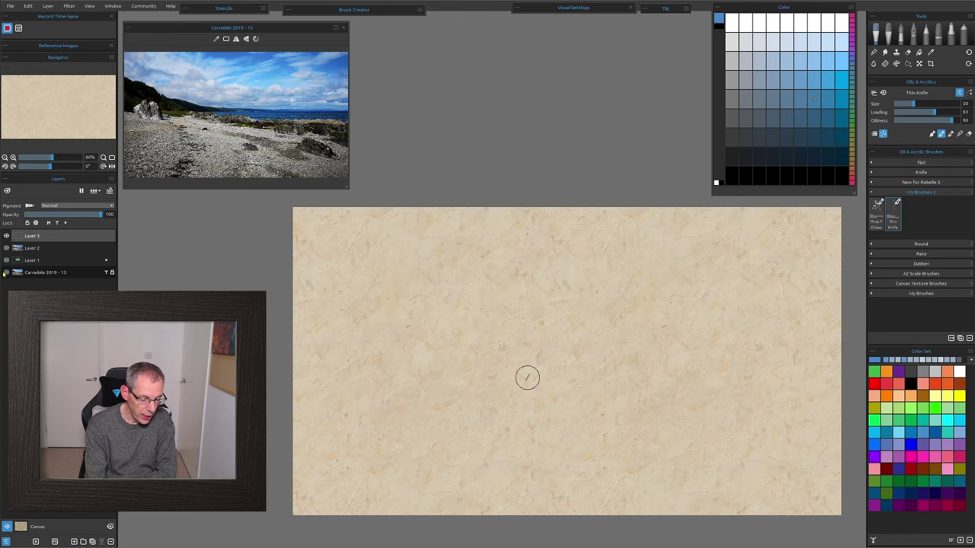
pyautogui.click(6, 272)
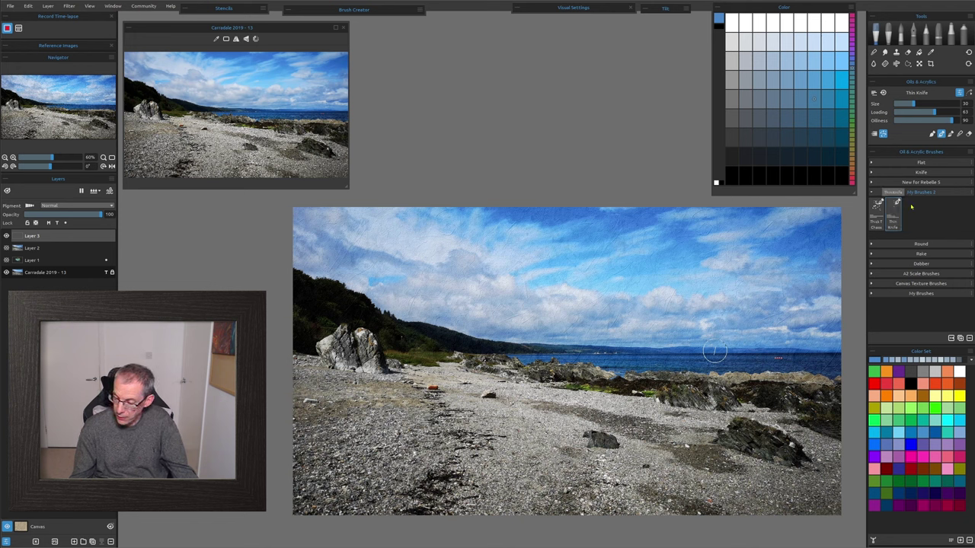
# - Choose a dark blue paint colour and reduce the Thin Knife size to 7
pyautogui.click(828, 176)
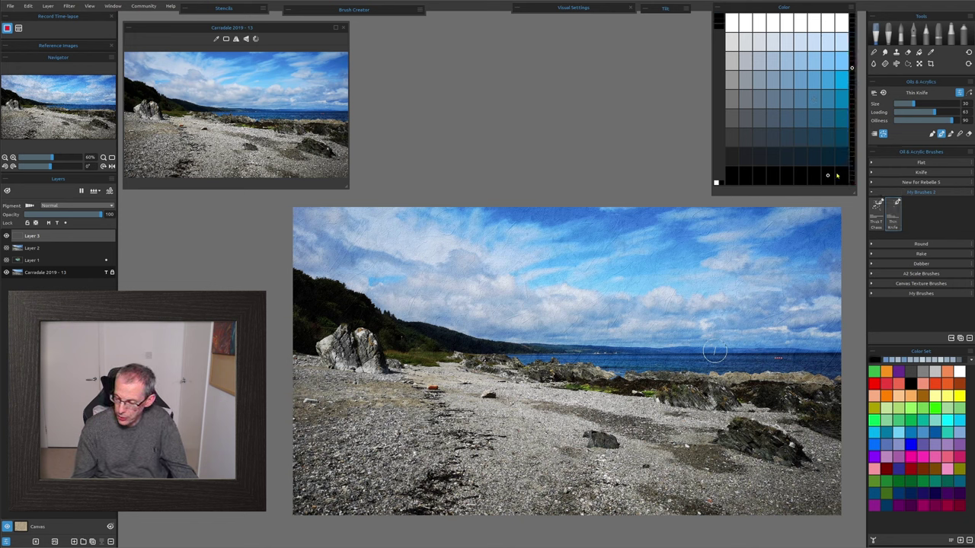
pyautogui.click(841, 156)
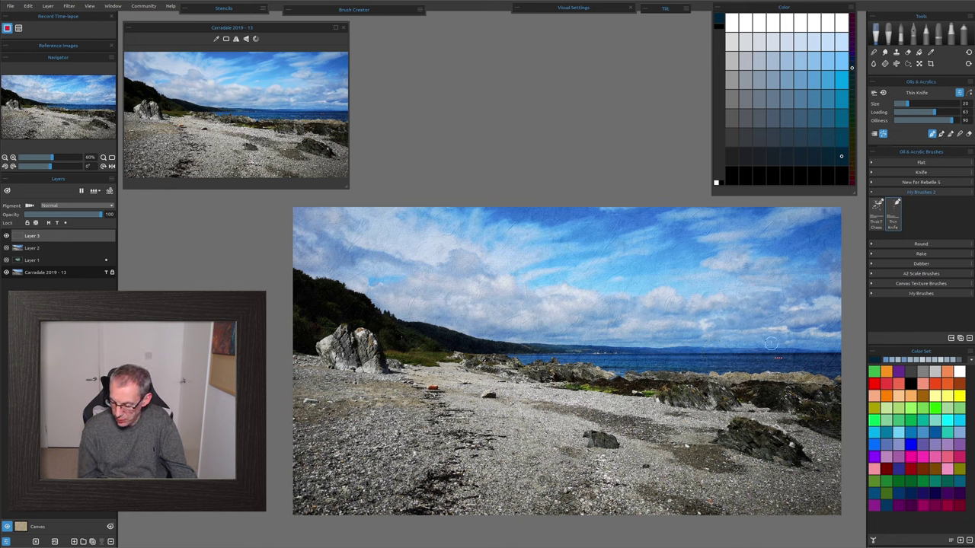
pyautogui.press('[')
pyautogui.press('[')
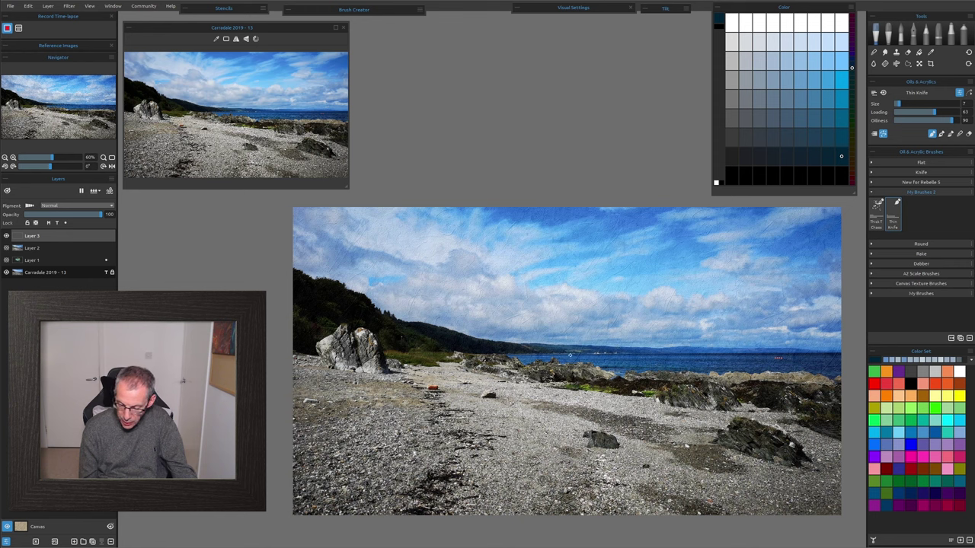
# - Trace a thin blue line across the sea on Layer 3 and check it with the photo layer briefly hidden
pyautogui.keyDown('alt'); pyautogui.click(633, 355); pyautogui.keyUp('alt')
pyautogui.keyDown('alt'); pyautogui.click(672, 356); pyautogui.keyUp('alt')
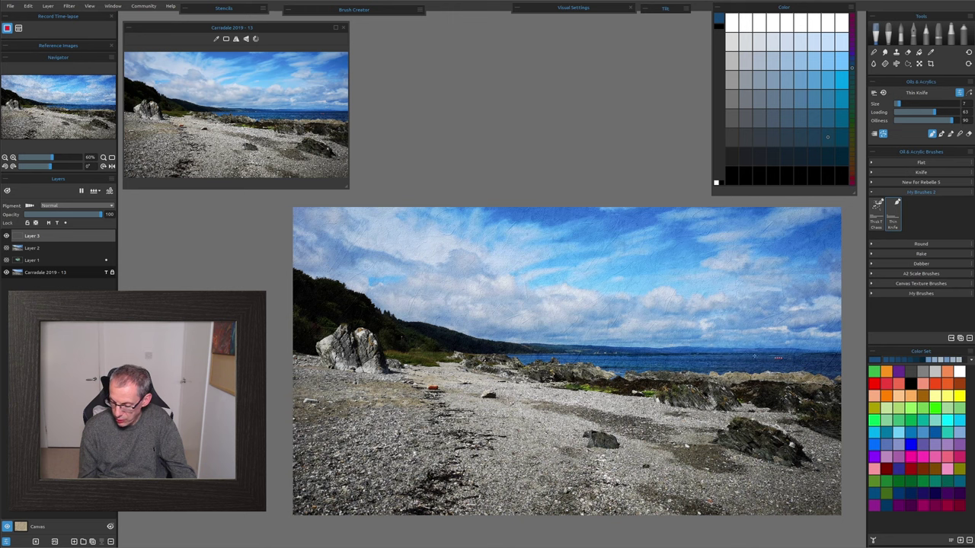
pyautogui.keyDown('alt'); pyautogui.click(648, 355); pyautogui.keyUp('alt')
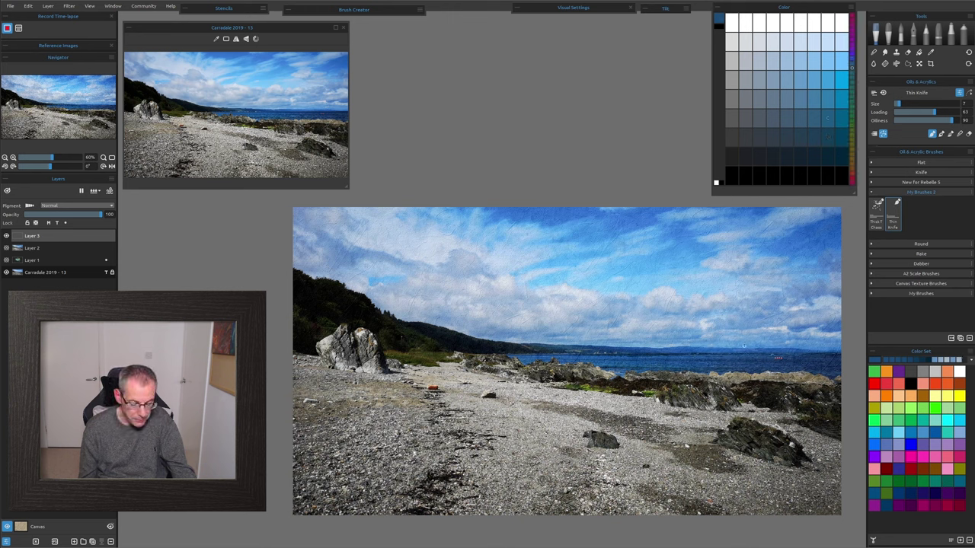
pyautogui.click(6, 274)
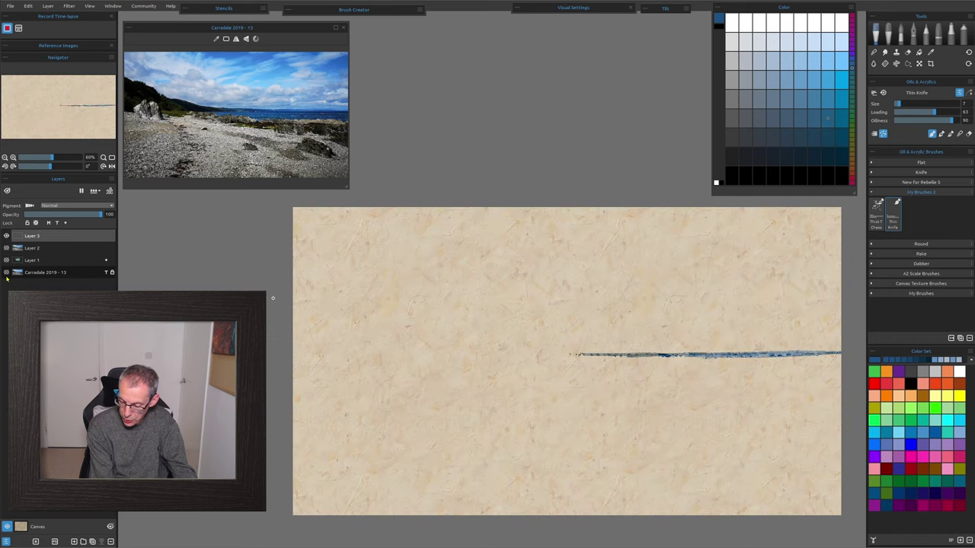
pyautogui.click(6, 273)
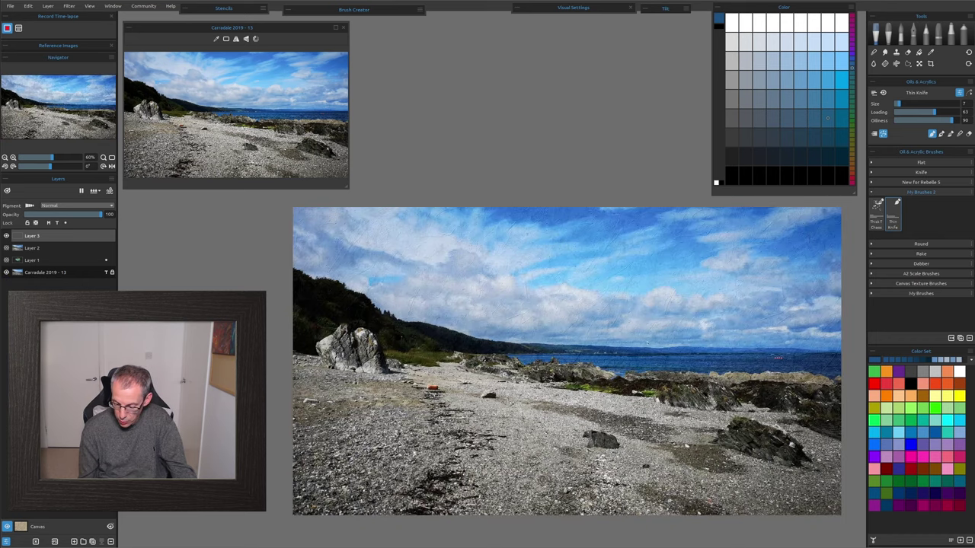
# - Trace the horizon, the shoreline rocks and the dark foreground rock in blue over the photo
pyautogui.moveTo(508, 344); pyautogui.dragTo(816, 349)
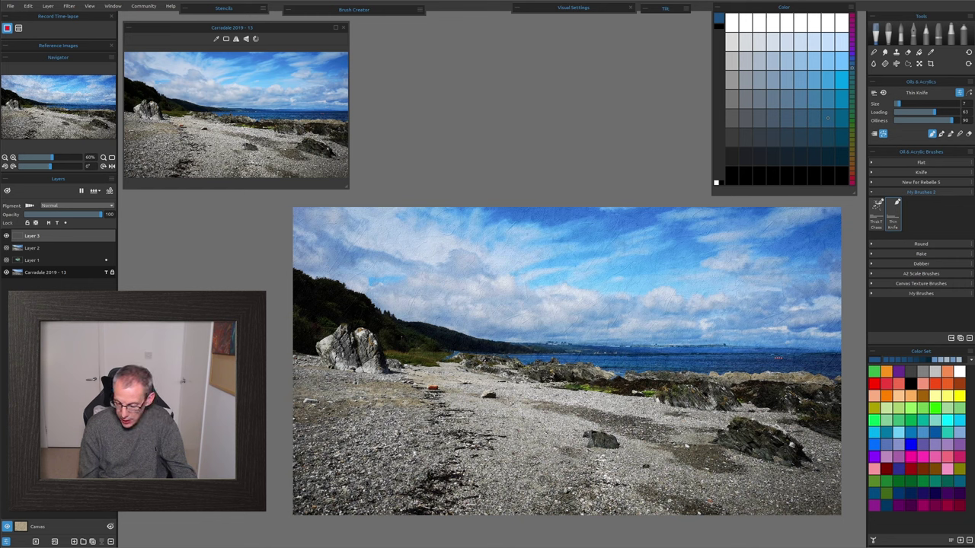
pyautogui.moveTo(693, 375); pyautogui.dragTo(824, 378)
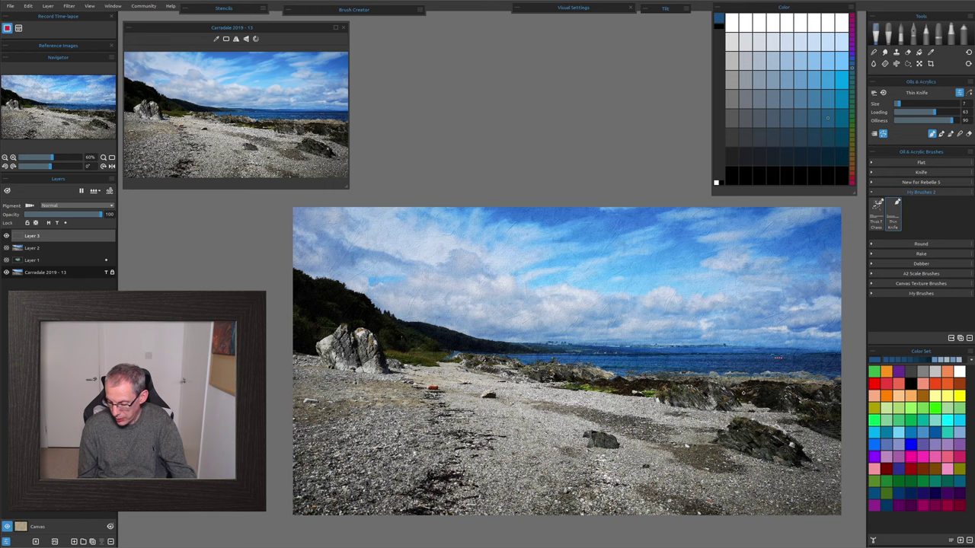
pyautogui.moveTo(751, 408)
pyautogui.mouseDown()
pyautogui.moveTo(710, 411)
pyautogui.moveTo(469, 371)
pyautogui.moveTo(807, 425)
pyautogui.mouseUp()
pyautogui.moveTo(697, 441)
pyautogui.mouseDown()
pyautogui.moveTo(730, 425)
pyautogui.moveTo(786, 428)
pyautogui.moveTo(807, 457)
pyautogui.moveTo(794, 467)
pyautogui.moveTo(801, 463)
pyautogui.mouseUp()
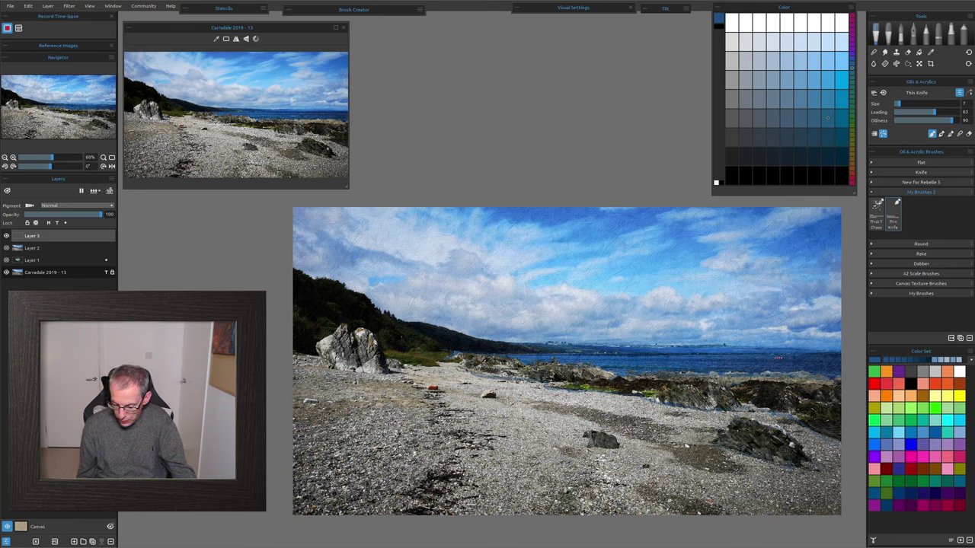
# - Trace the sides of the large standing rock and the ridge of the wooded hillside in blue
pyautogui.moveTo(386, 364); pyautogui.dragTo(373, 327)
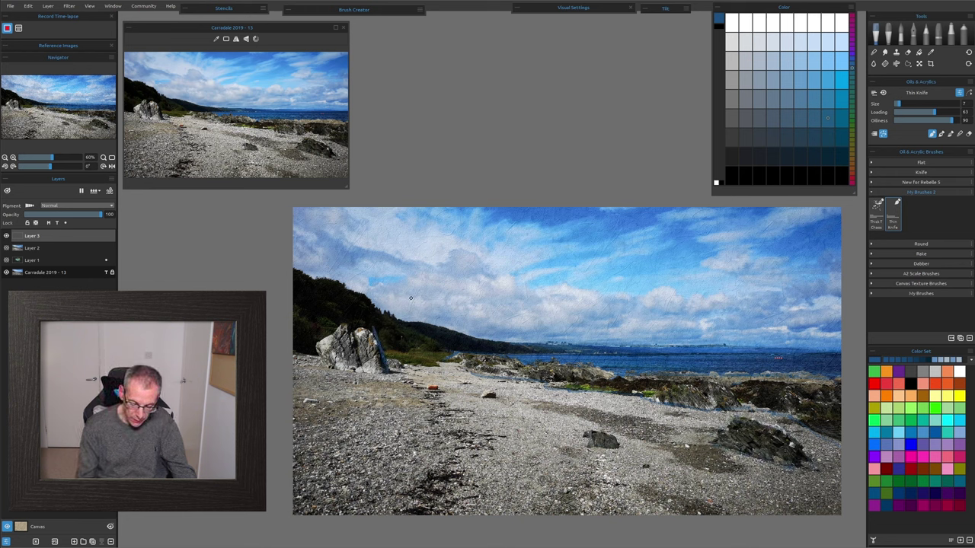
pyautogui.moveTo(316, 343)
pyautogui.mouseDown()
pyautogui.moveTo(336, 328)
pyautogui.moveTo(303, 358)
pyautogui.mouseUp()
pyautogui.moveTo(313, 278)
pyautogui.mouseDown()
pyautogui.moveTo(407, 321)
pyautogui.moveTo(480, 337)
pyautogui.mouseUp()
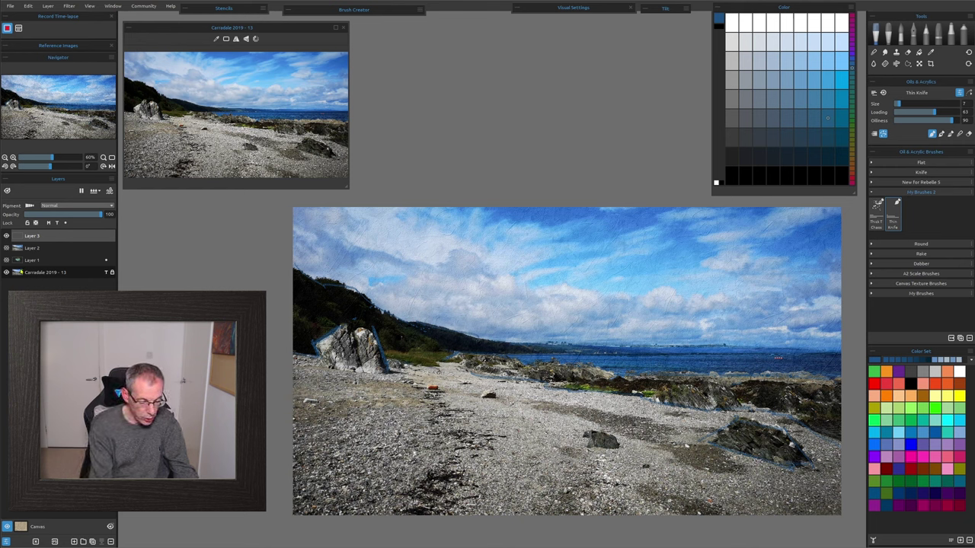
# - Swap the visible photo layer for the Layer 2 painting and lock transparency on Layer 3
pyautogui.click(6, 273)
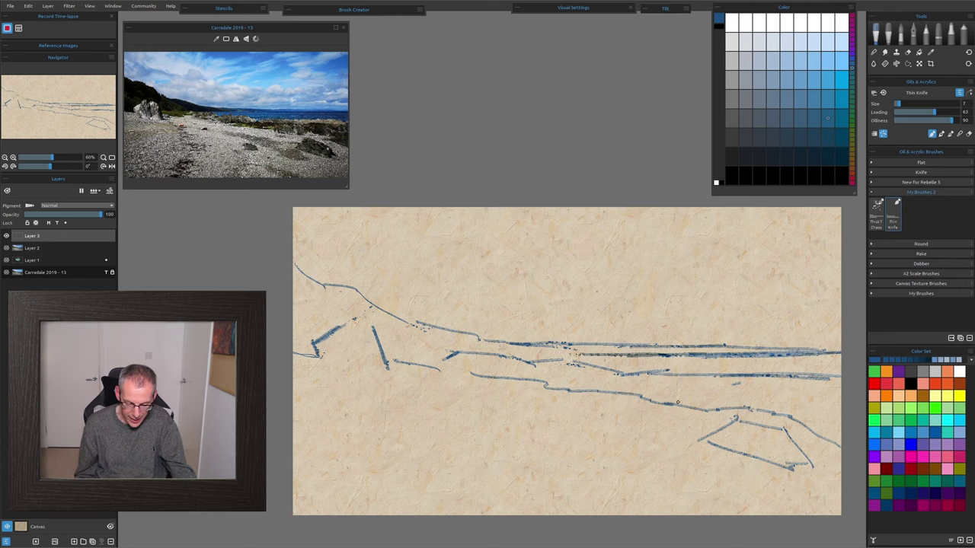
pyautogui.click(6, 248)
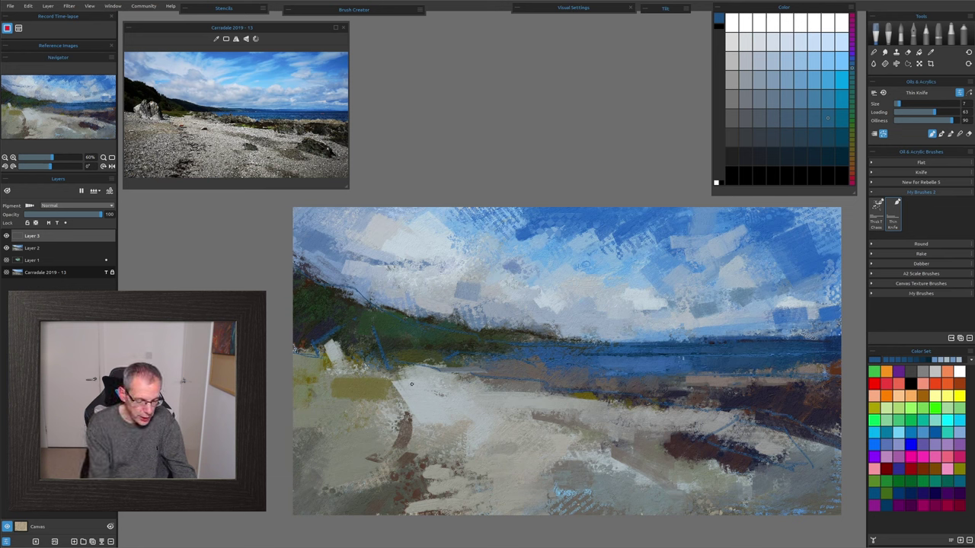
pyautogui.click(35, 222)
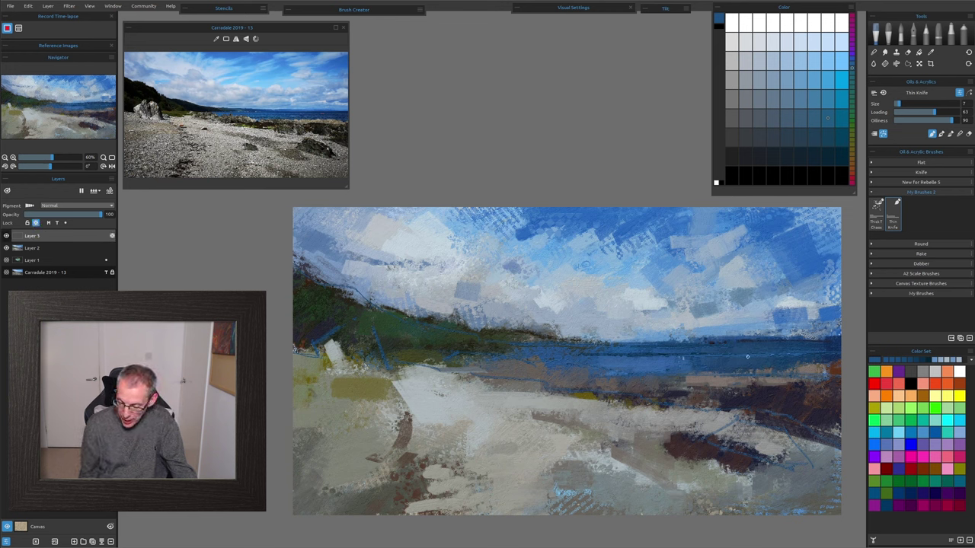
# - Enlarge the Thin Knife to size 30 and recolour the shoreline line with a dark tone sampled from the rocks
pyautogui.press(']')
pyautogui.press(']')
pyautogui.press(']')
pyautogui.press(']')
pyautogui.press(']')
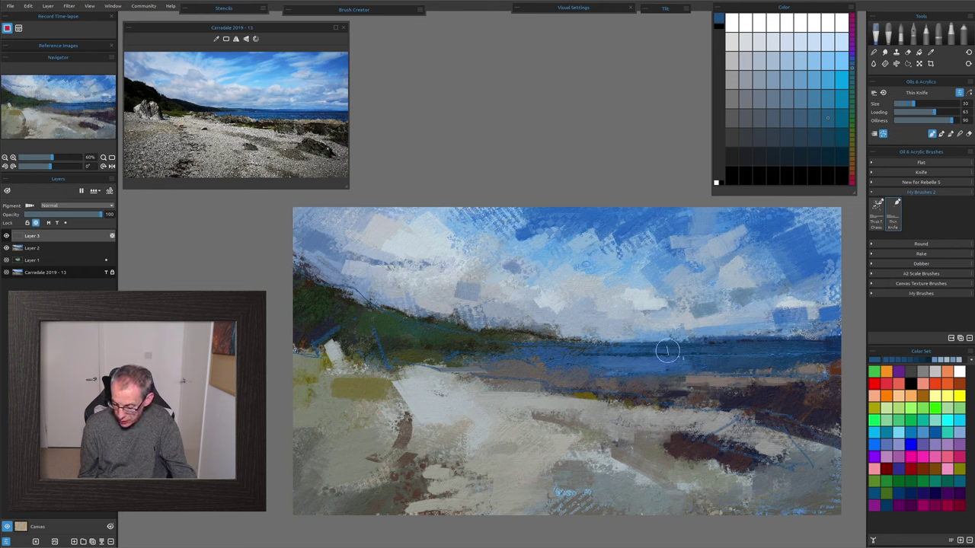
pyautogui.keyDown('alt'); pyautogui.click(755, 398); pyautogui.keyUp('alt')
pyautogui.moveTo(639, 400); pyautogui.dragTo(430, 368)
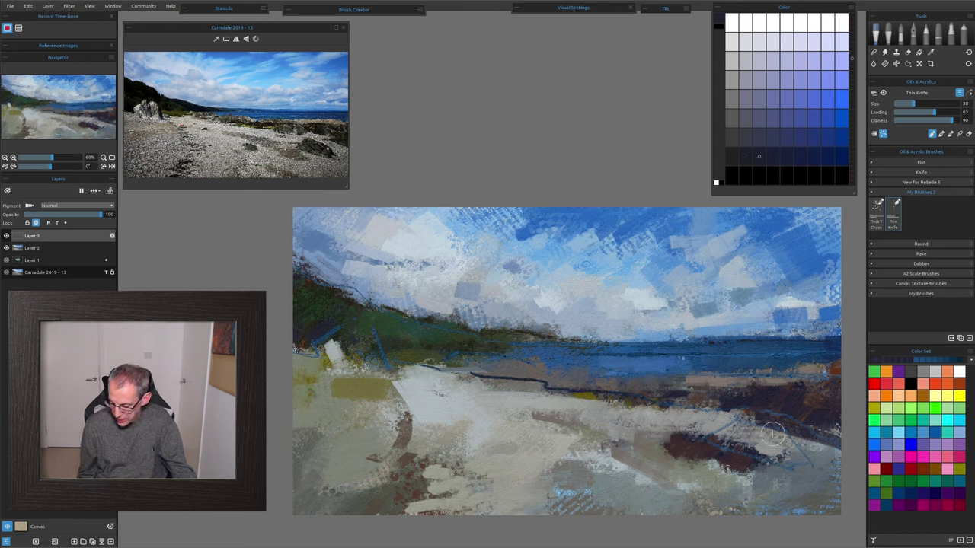
# - Recolour the outline of the foreground rock with sampled dark tones
pyautogui.moveTo(737, 418); pyautogui.dragTo(705, 438)
pyautogui.keyDown('alt'); pyautogui.click(742, 427); pyautogui.keyUp('alt')
pyautogui.moveTo(788, 435); pyautogui.dragTo(812, 466)
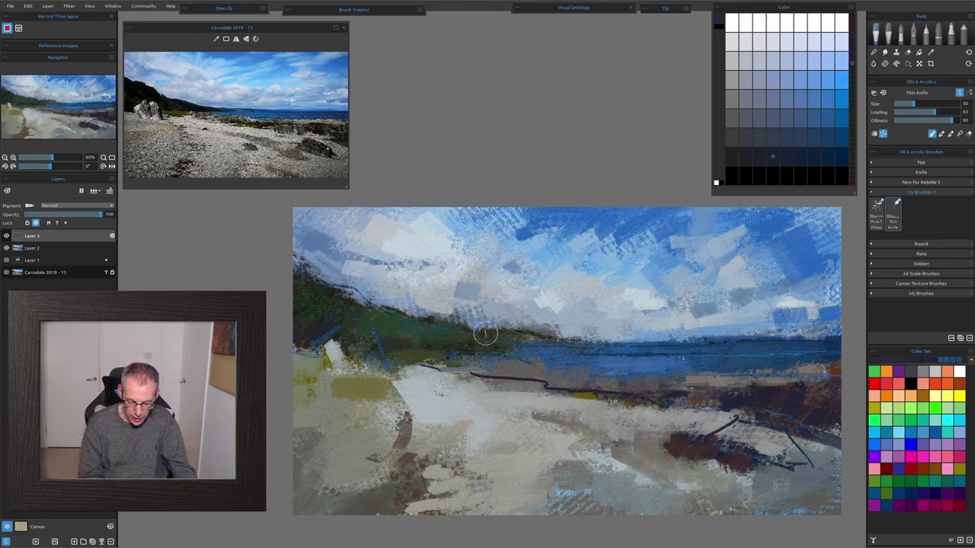
# - Sample a light grey from the pale beach and recolour the large standing rock's lines with it
pyautogui.press('i')
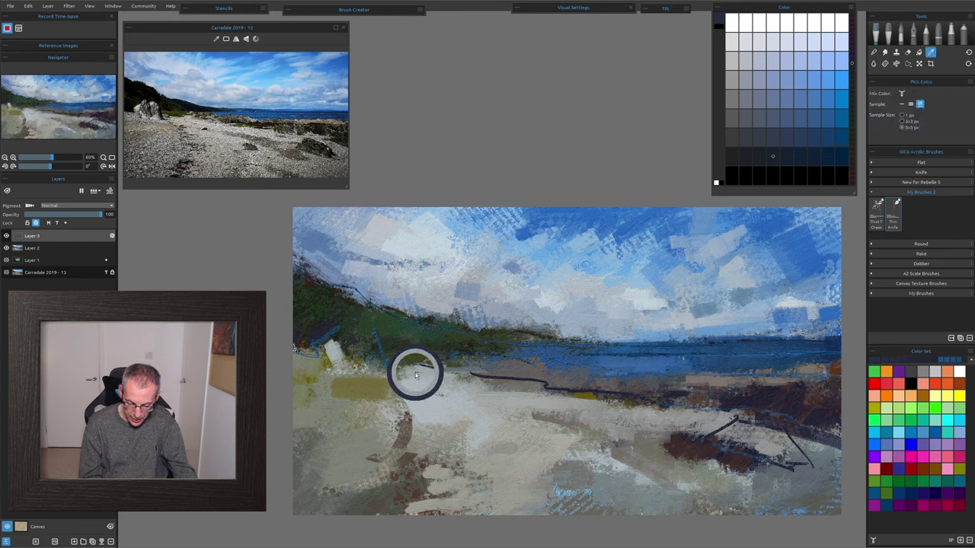
pyautogui.click(415, 372)
pyautogui.moveTo(344, 326); pyautogui.dragTo(312, 349)
pyautogui.moveTo(373, 326); pyautogui.dragTo(382, 356)
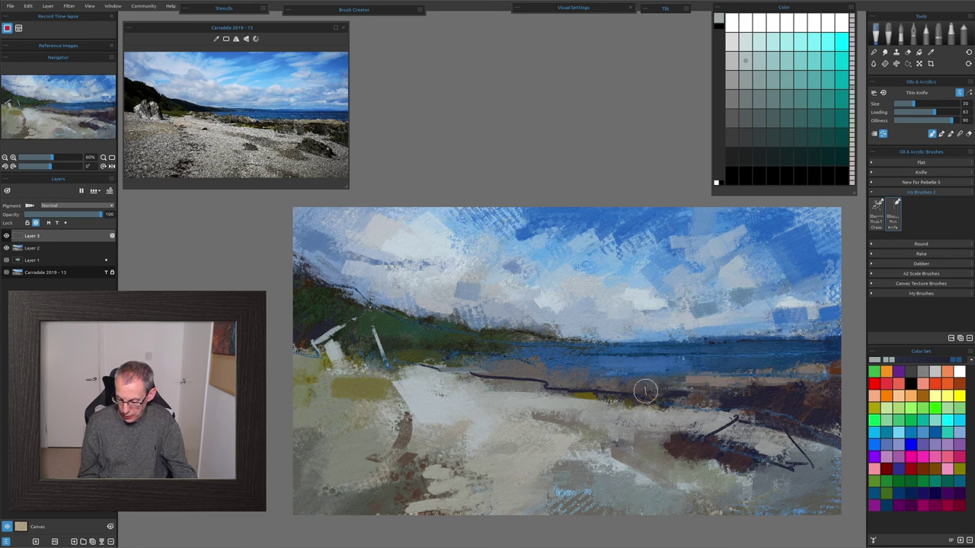
# - Sample a blue-grey from the lower sky and recolour the horizontal lines across the sea with it
pyautogui.press('i')
pyautogui.click(709, 313)
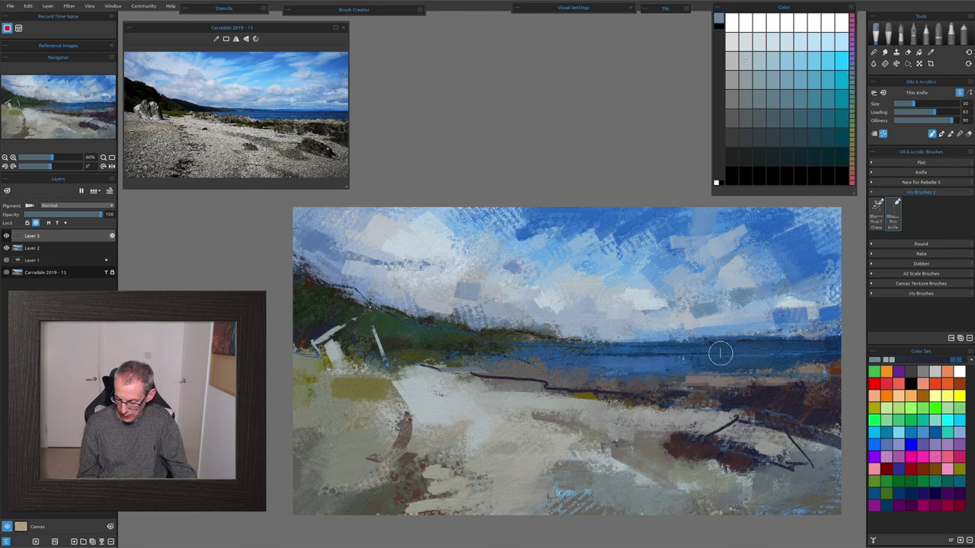
pyautogui.moveTo(719, 352)
pyautogui.mouseDown()
pyautogui.moveTo(615, 358)
pyautogui.moveTo(743, 353)
pyautogui.moveTo(576, 354)
pyautogui.moveTo(838, 348)
pyautogui.mouseUp()
pyautogui.moveTo(755, 352); pyautogui.dragTo(880, 352)
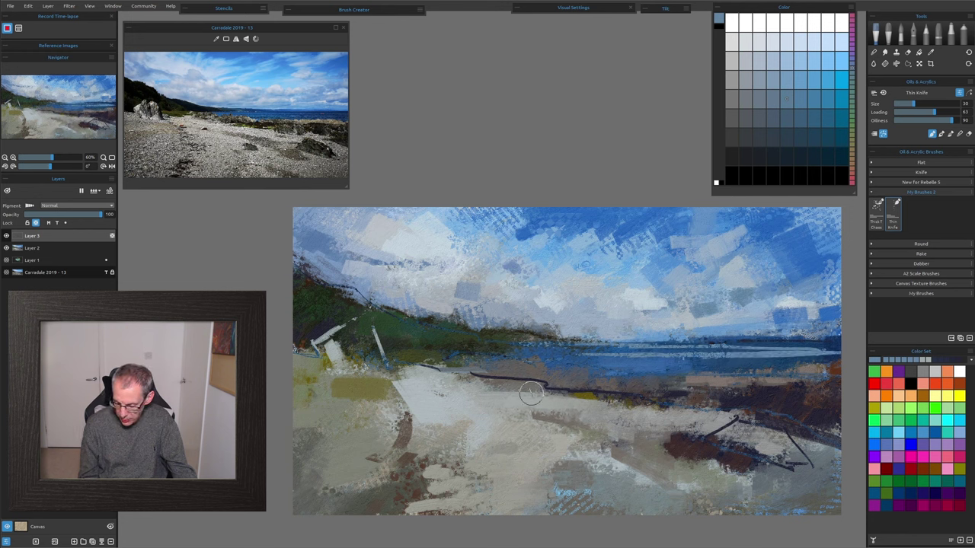
# - Vary the remaining traced lines with a brownish grey sampled from the shore, and merge Layer 3 down into Layer 2
pyautogui.keyDown('alt'); pyautogui.click(721, 381); pyautogui.keyUp('alt')
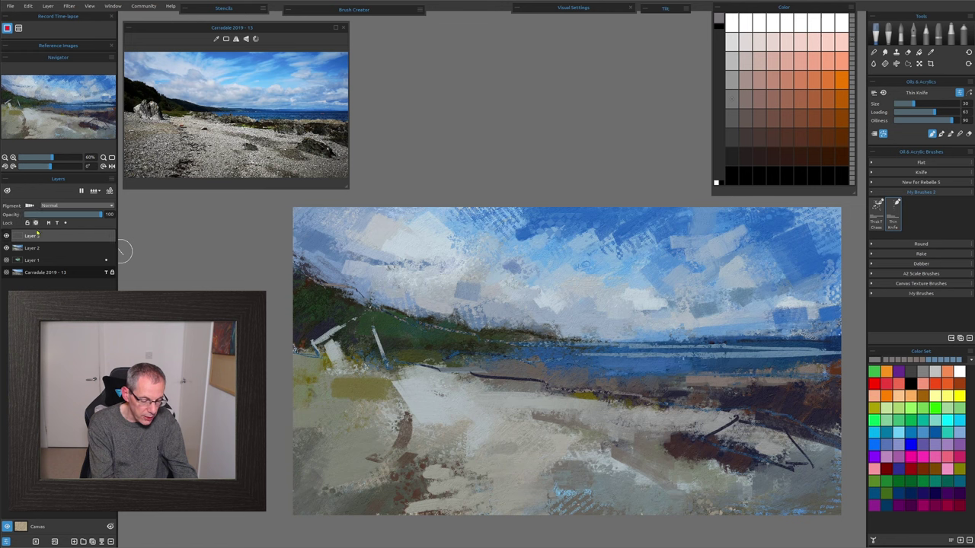
pyautogui.click(102, 542)
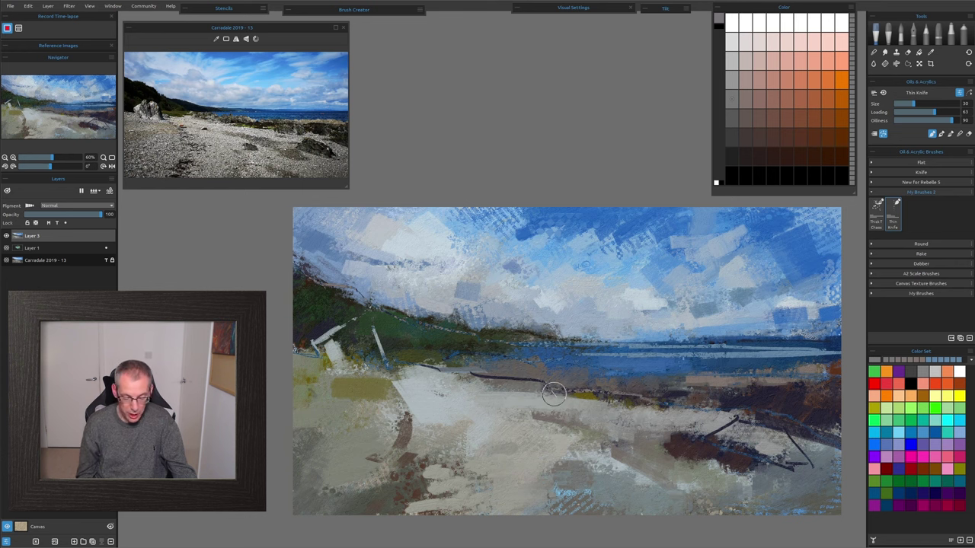
# - Examine the merged lines and paint texture up close along the shoreline, sea and wooded hillside
pyautogui.scroll(-3, 657, 344)
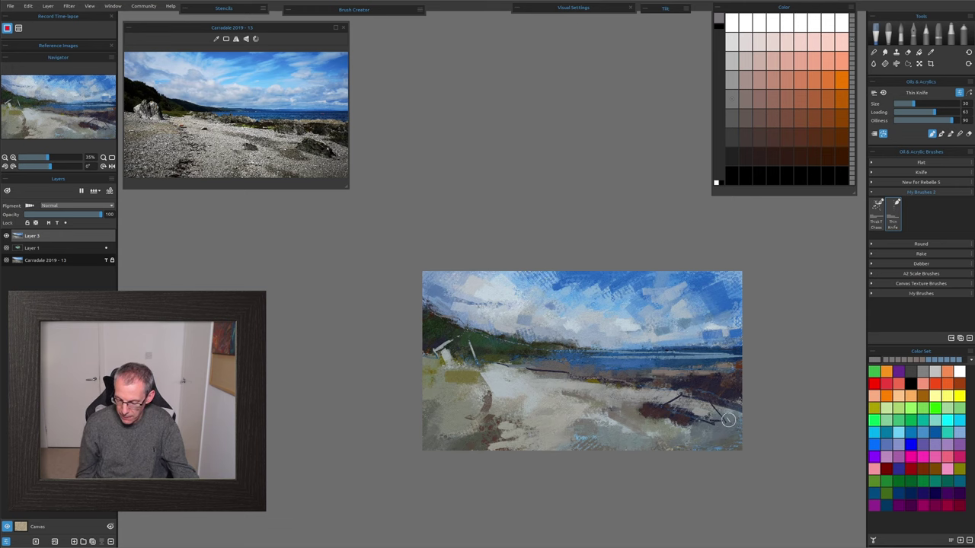
pyautogui.scroll(5, 634, 399)
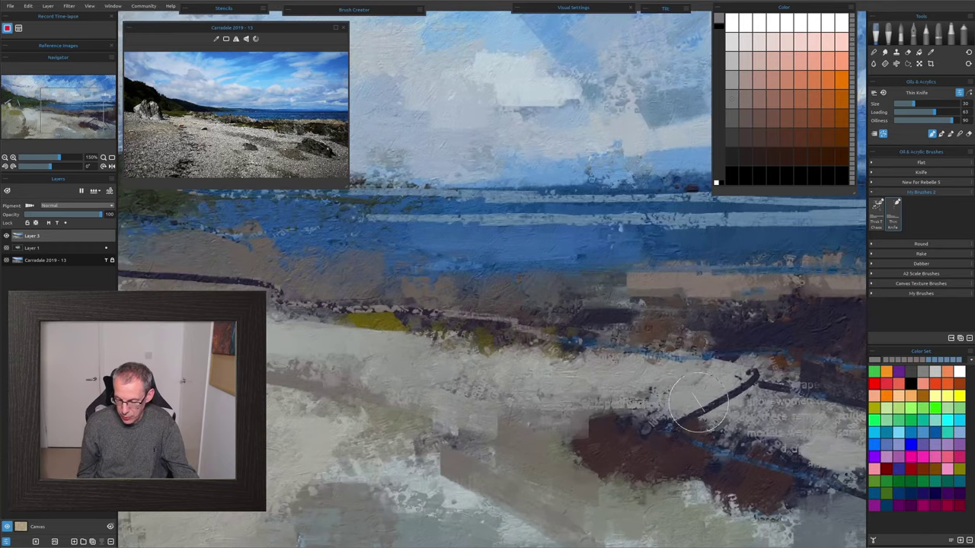
pyautogui.scroll(1, 746, 364)
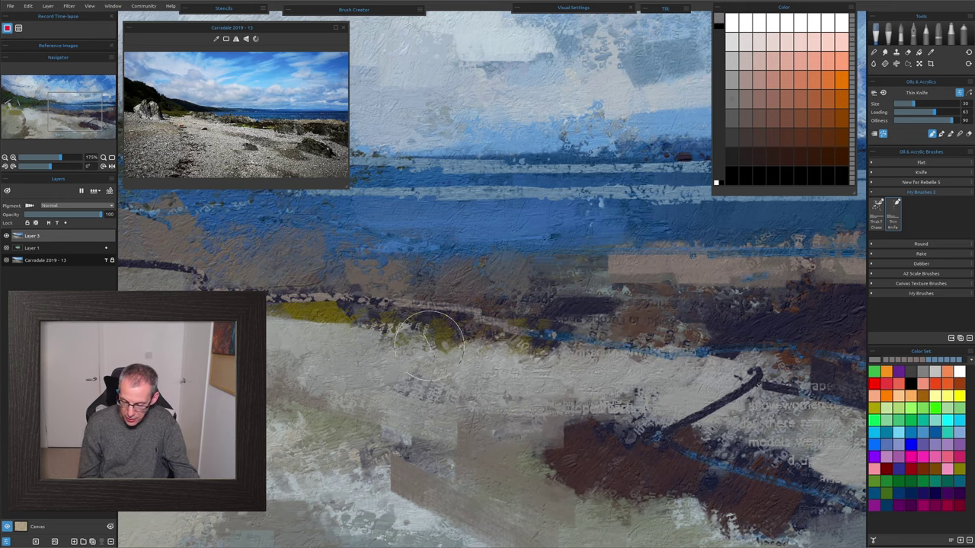
pyautogui.scroll(3, 421, 351)
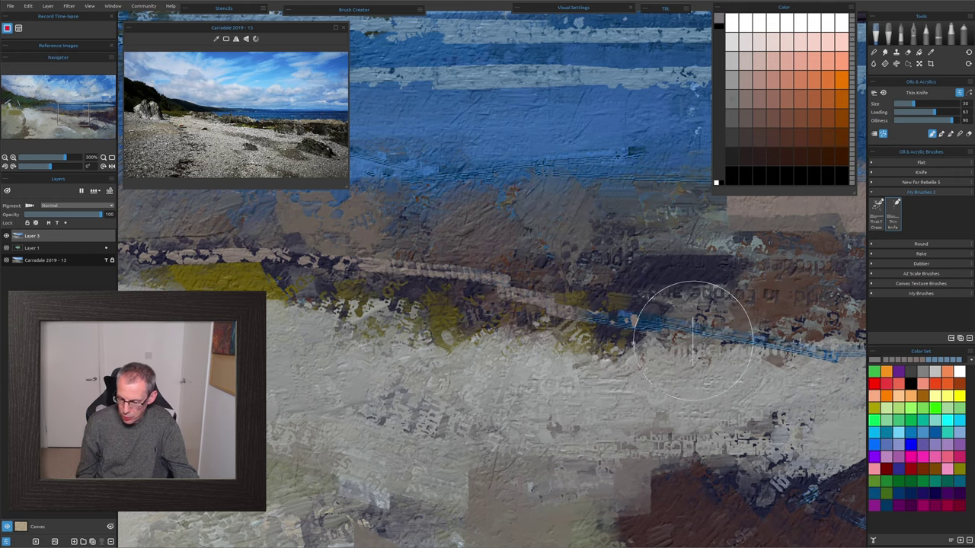
pyautogui.scroll(-1, 691, 343)
pyautogui.scroll(-1, 689, 334)
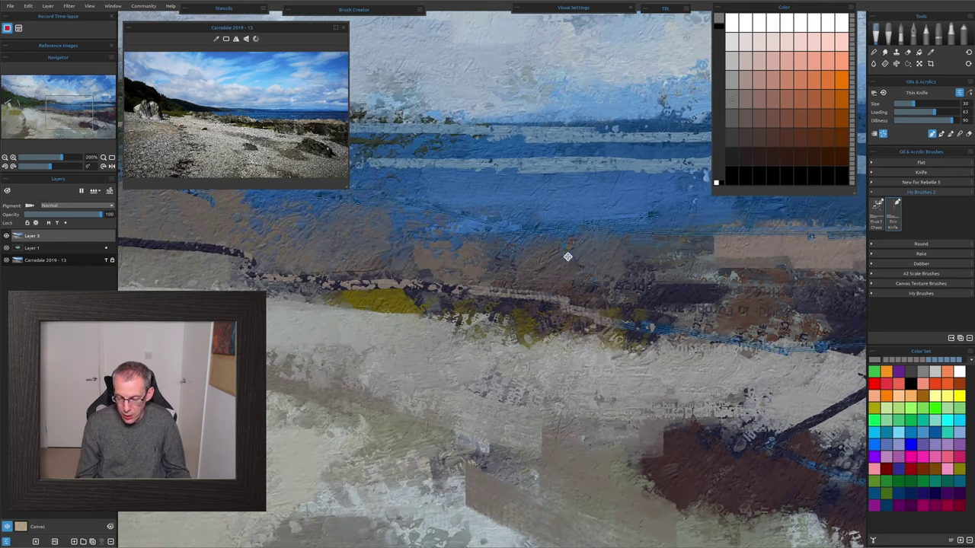
pyautogui.moveTo(568, 256); pyautogui.dragTo(729, 370)
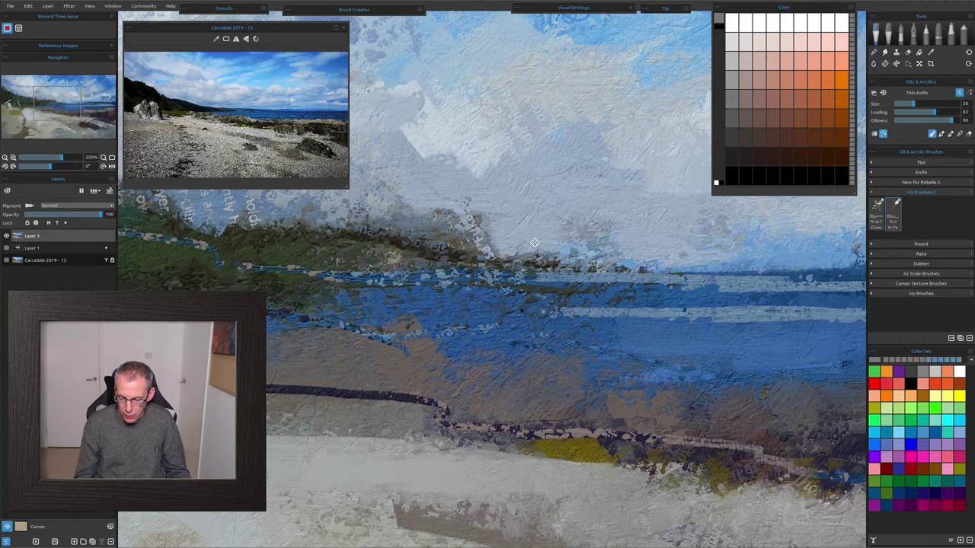
pyautogui.moveTo(535, 242); pyautogui.dragTo(732, 375)
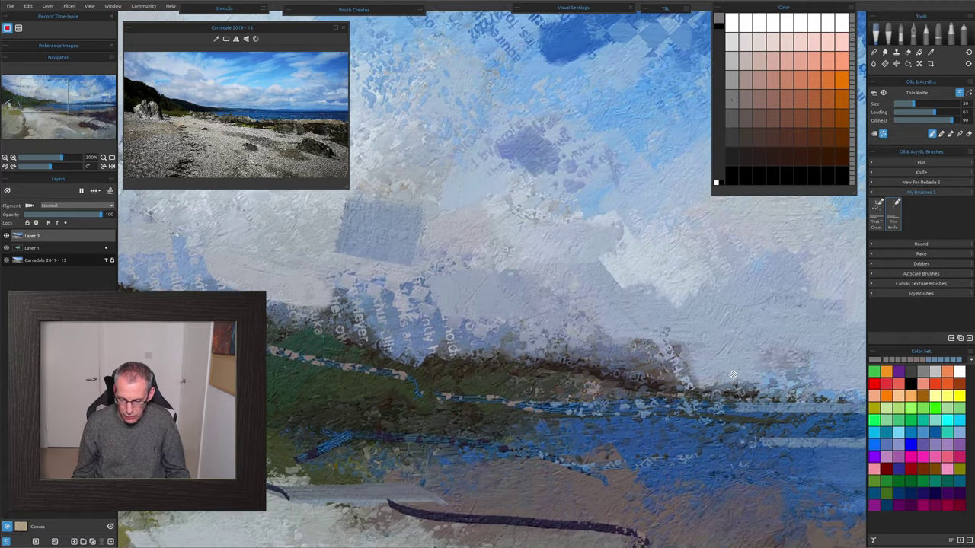
pyautogui.moveTo(573, 259)
pyautogui.mouseDown()
pyautogui.moveTo(671, 303)
pyautogui.moveTo(689, 366)
pyautogui.moveTo(712, 332)
pyautogui.moveTo(713, 310)
pyautogui.moveTo(734, 299)
pyautogui.mouseUp()
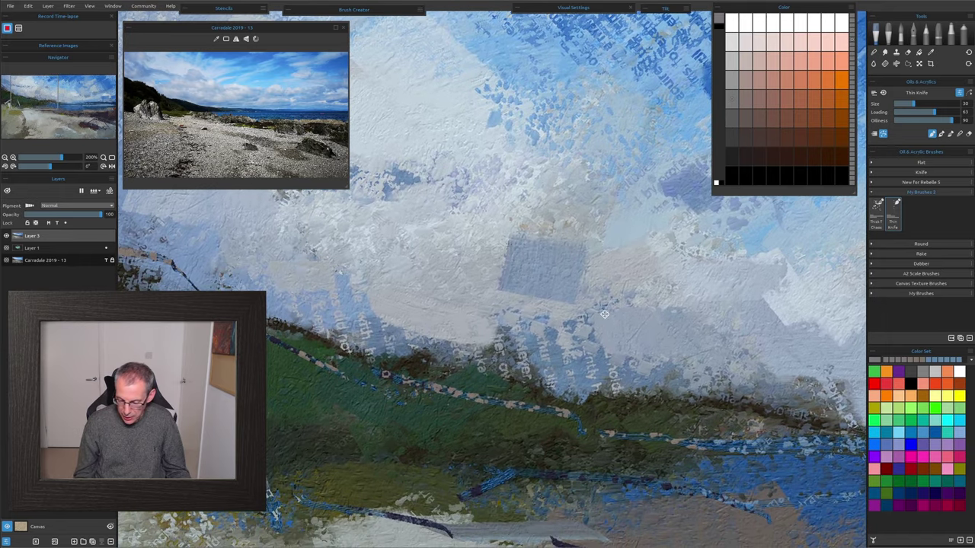
pyautogui.moveTo(686, 335); pyautogui.dragTo(707, 272)
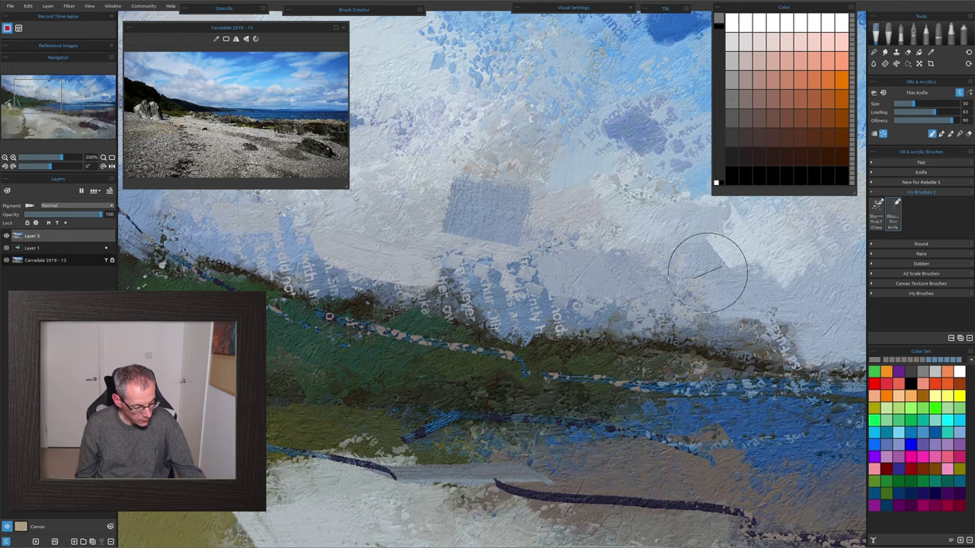
pyautogui.scroll(-6, 707, 272)
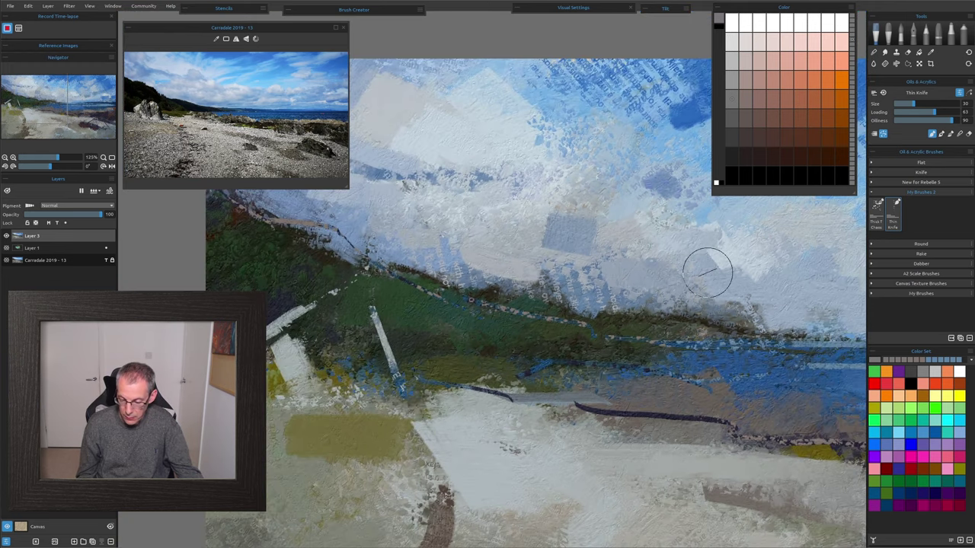